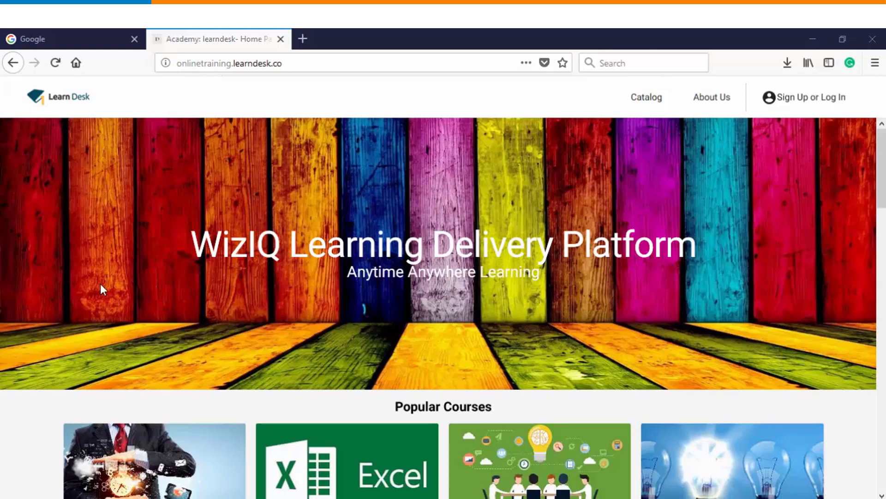
Sign in as the instructor and go to the Tests page from the site menu.
left_click(799, 100)
left_click(471, 144)
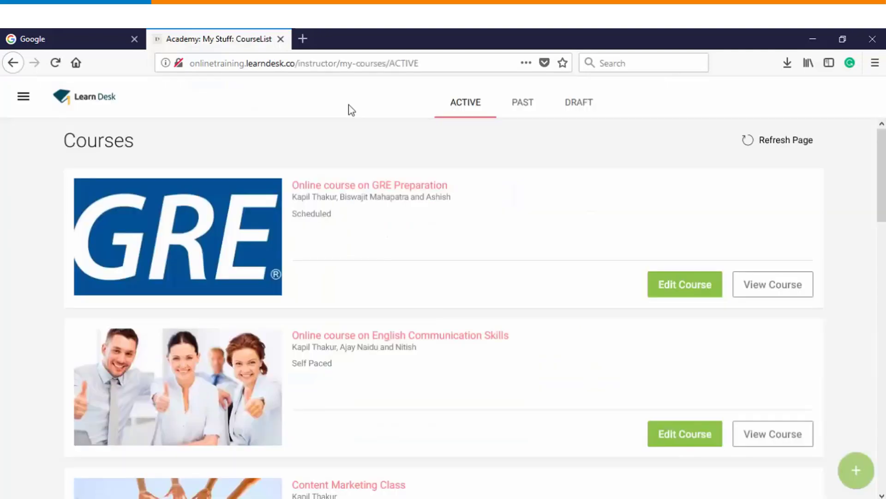
left_click(23, 96)
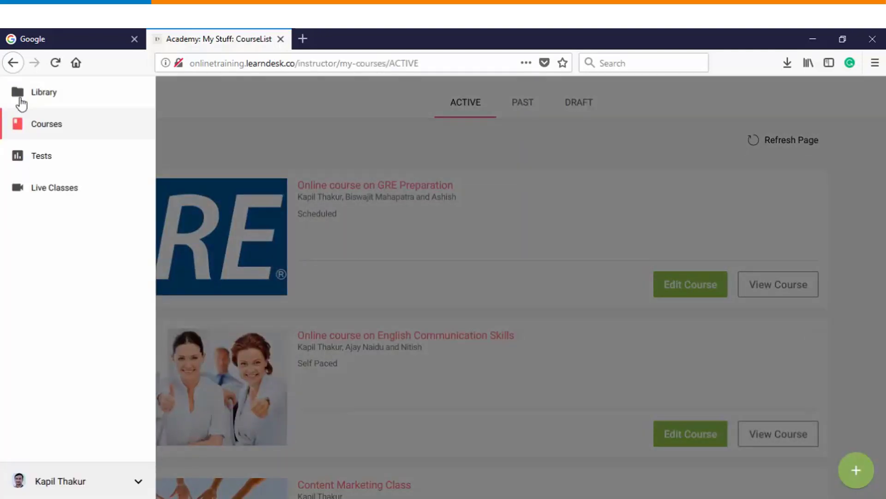
left_click(34, 157)
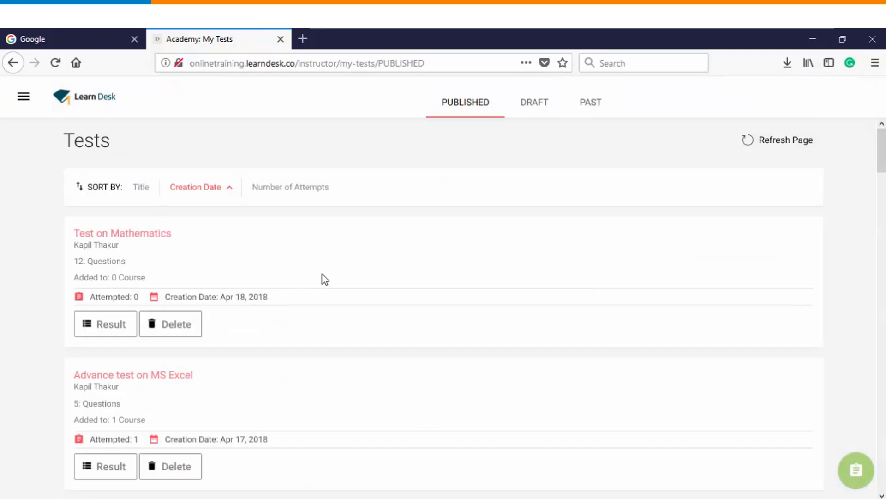
Look over the Draft and Past test lists, then return to the Published tests.
left_click(538, 109)
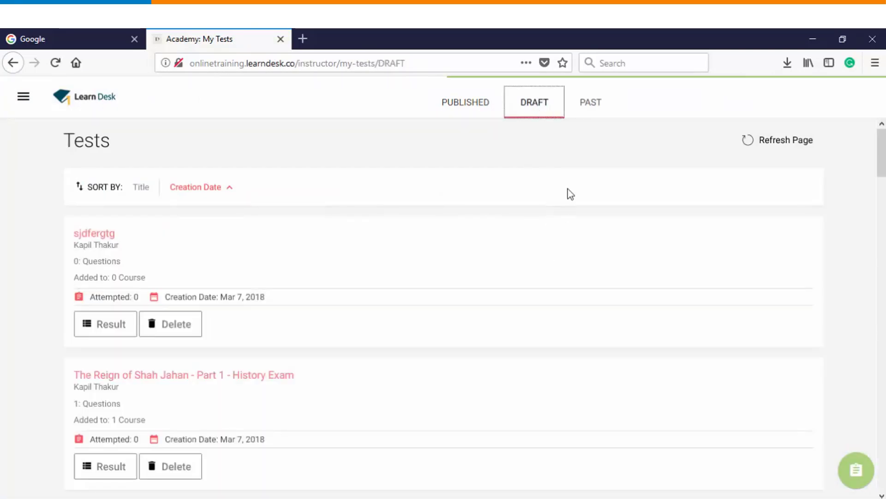
left_click(592, 109)
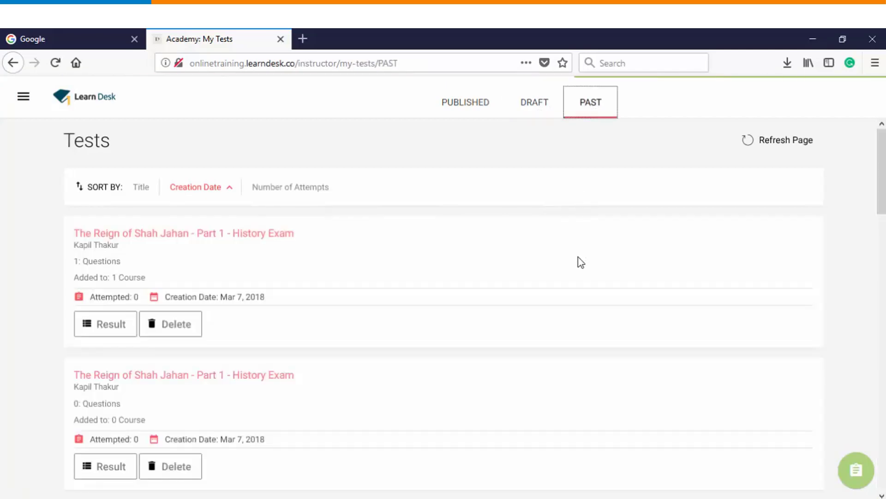
left_click(465, 102)
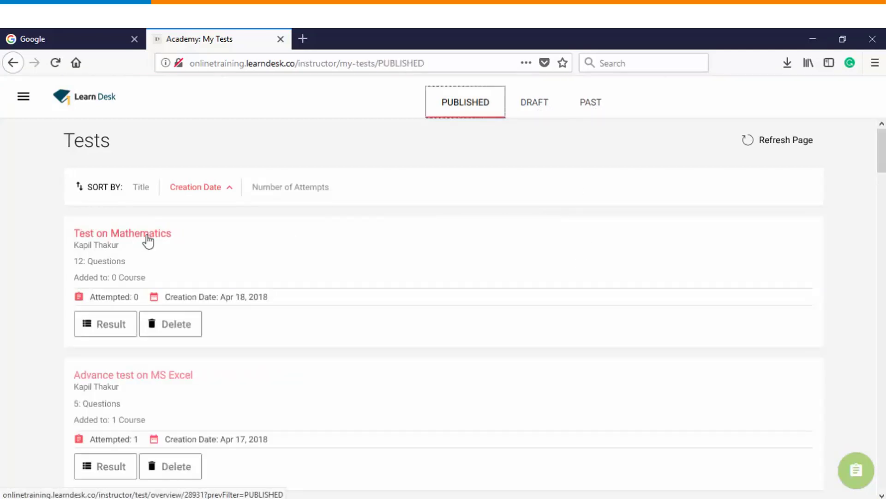
Open Test on Mathematics and start editing its settings.
left_click(147, 237)
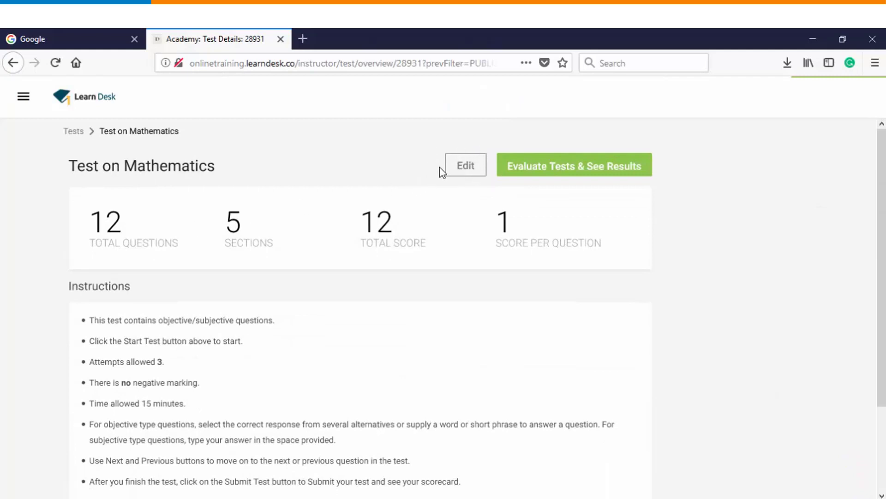
left_click(466, 166)
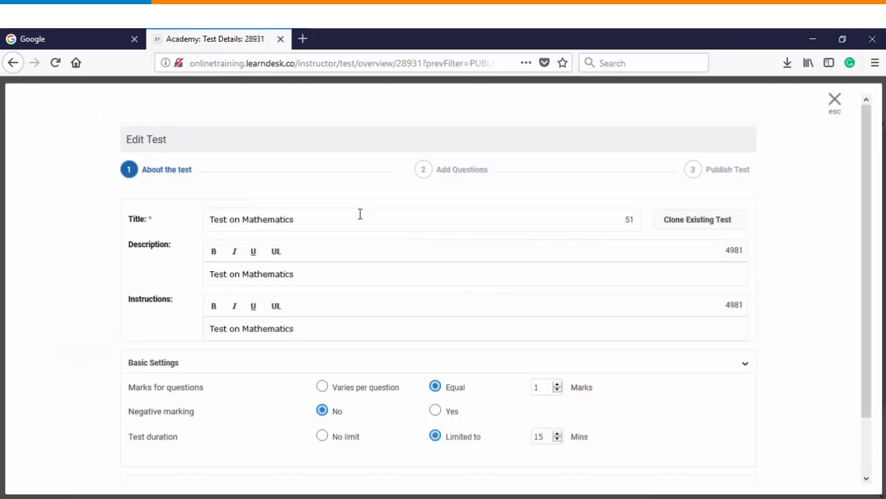
left_click(361, 219)
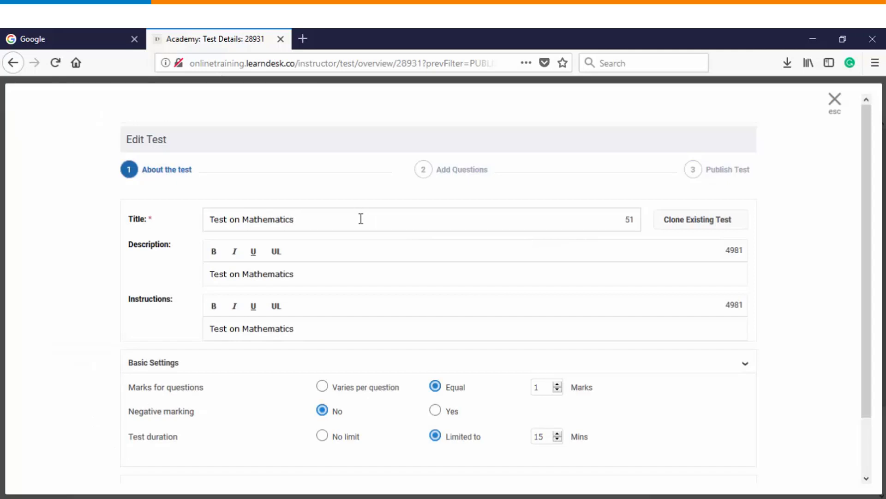
scroll(339, 274, "down", 2)
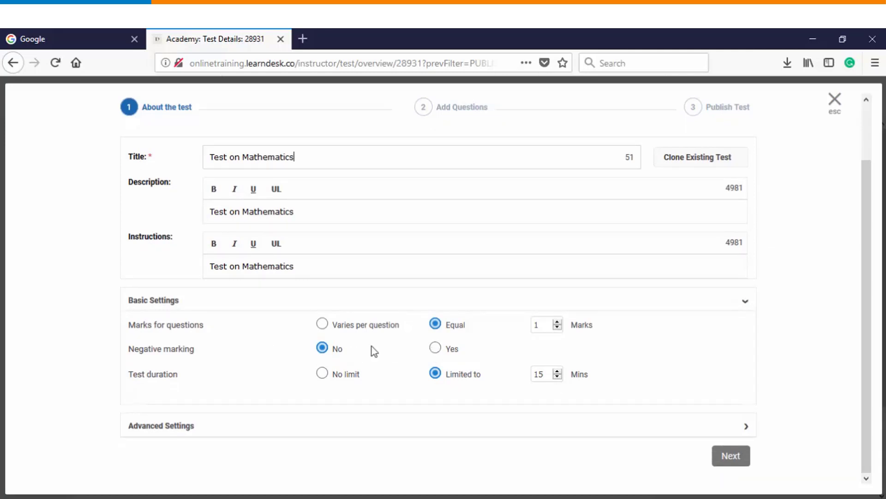
Set negative marking to 50%, test duration to no limit, and attempts to unlimited.
left_click(435, 350)
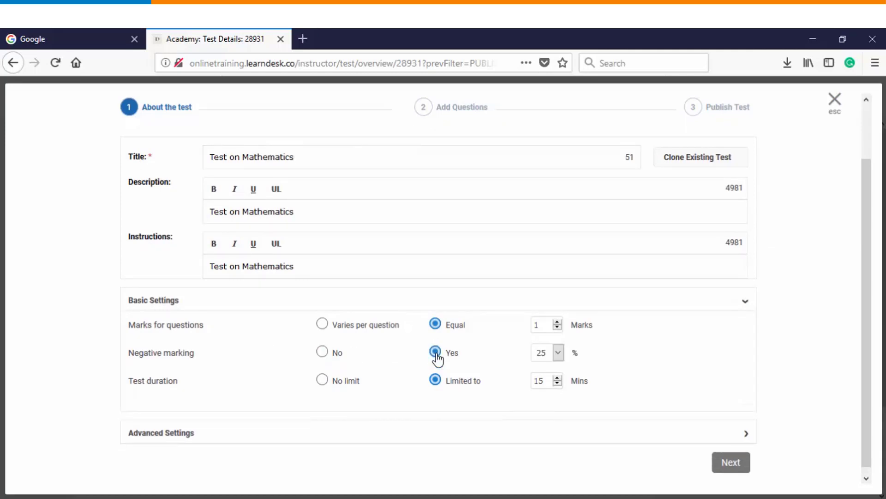
left_click(559, 352)
left_click(543, 386)
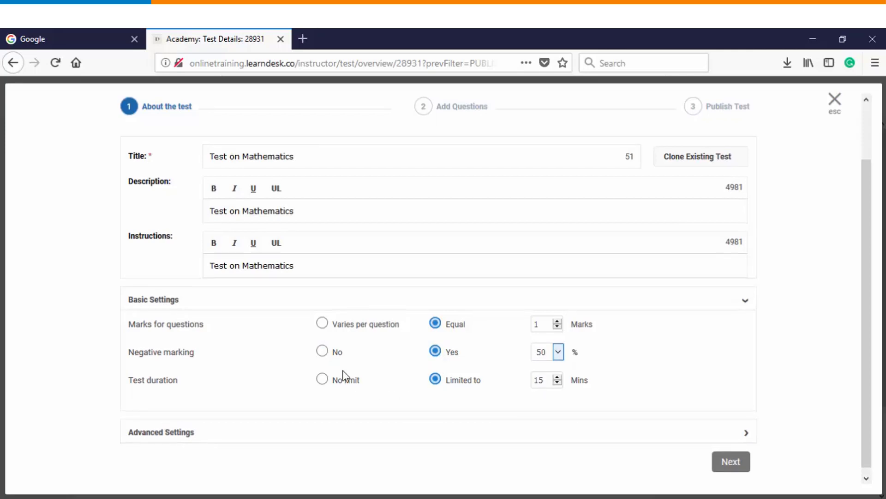
left_click(322, 379)
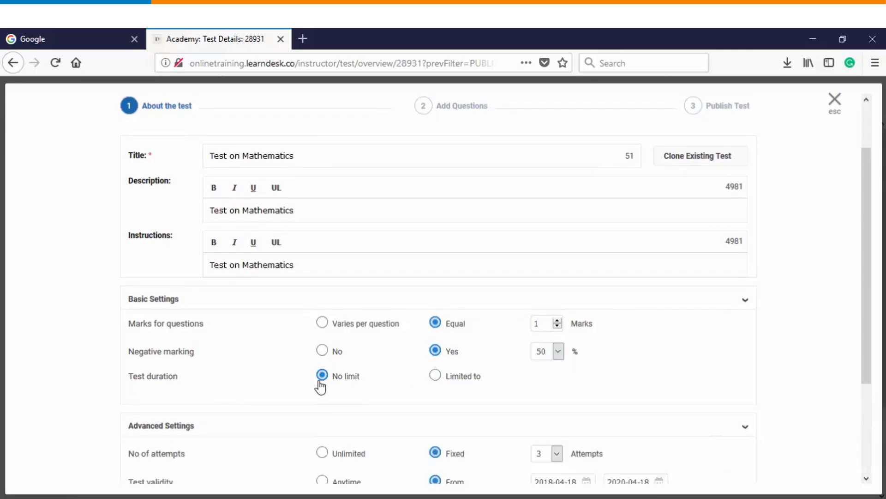
scroll(522, 305, "down", 3)
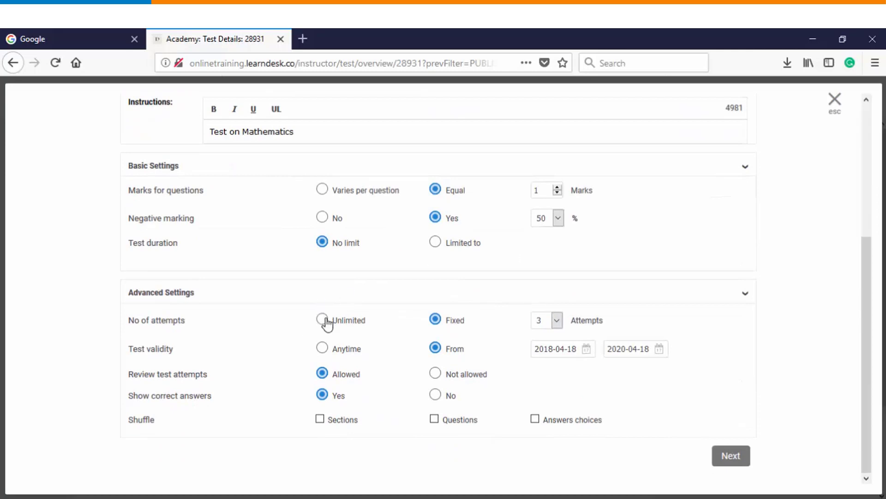
left_click(325, 320)
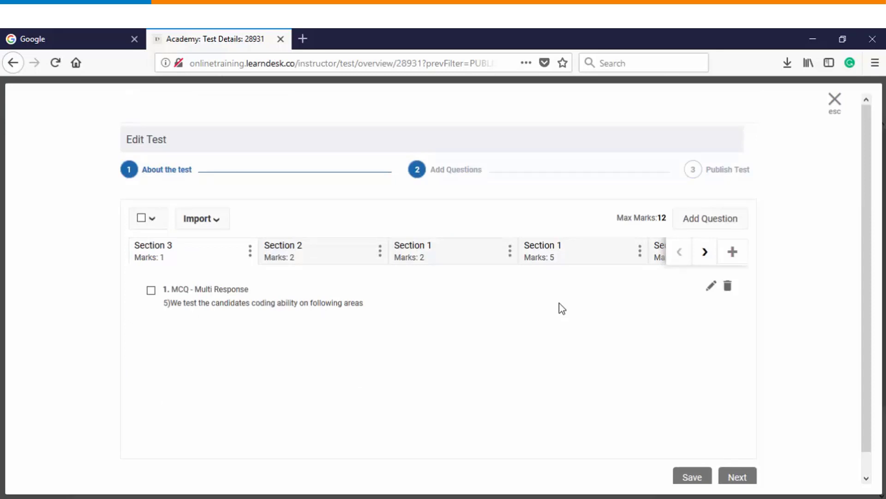
Add a new Cloze – Text fill-in-the-blank question and write its title and template.
left_click(709, 222)
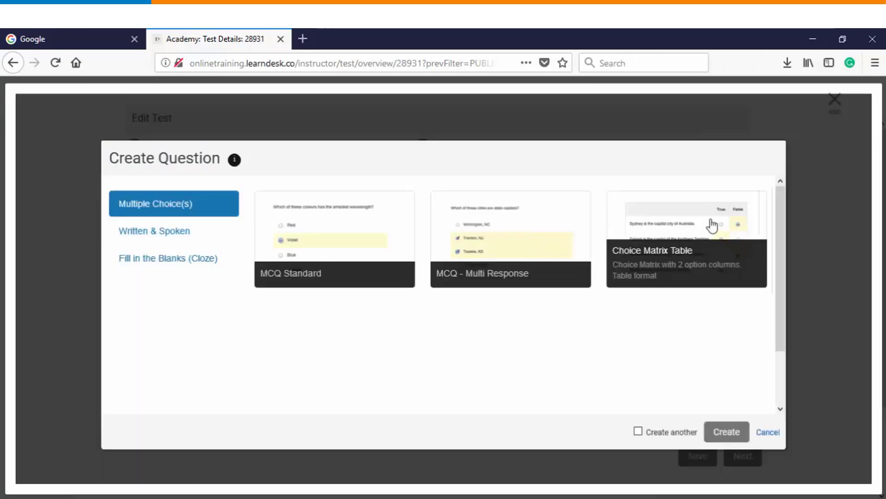
left_click(186, 263)
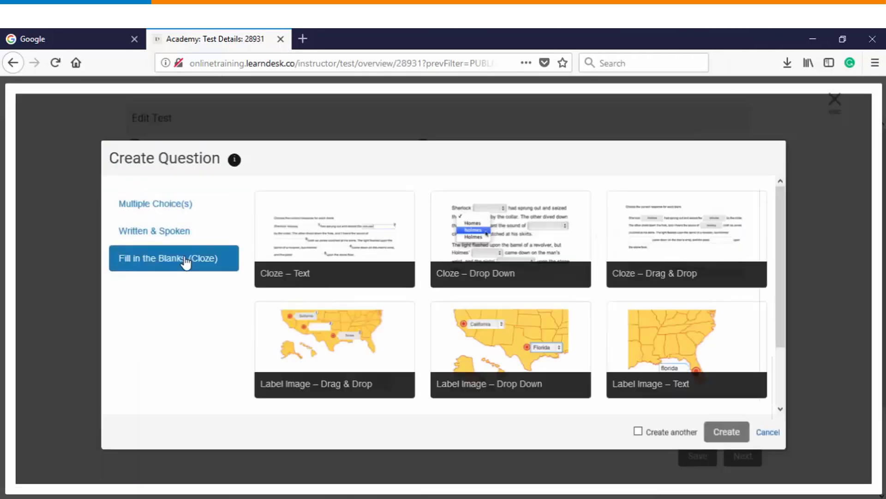
left_click(293, 245)
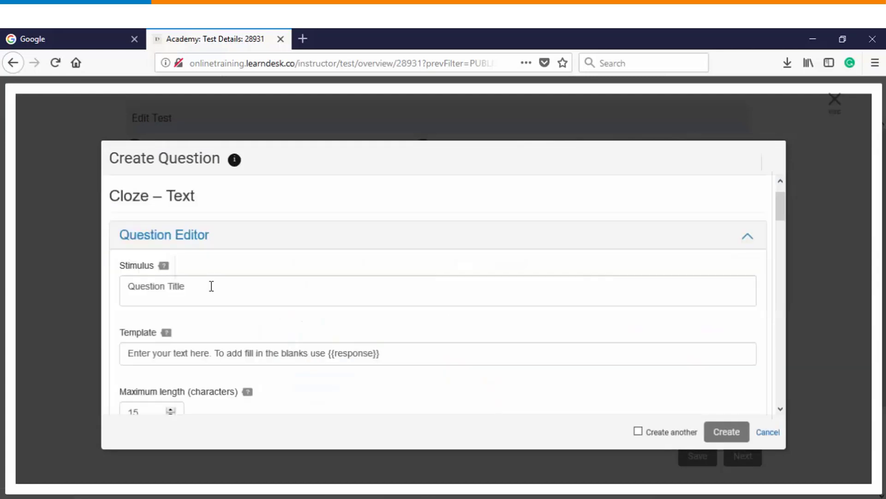
left_click(212, 286)
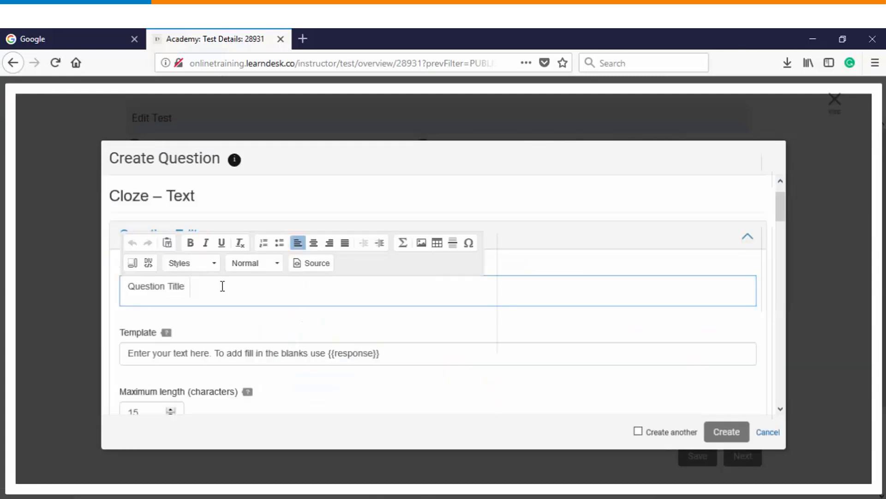
left_click(396, 353)
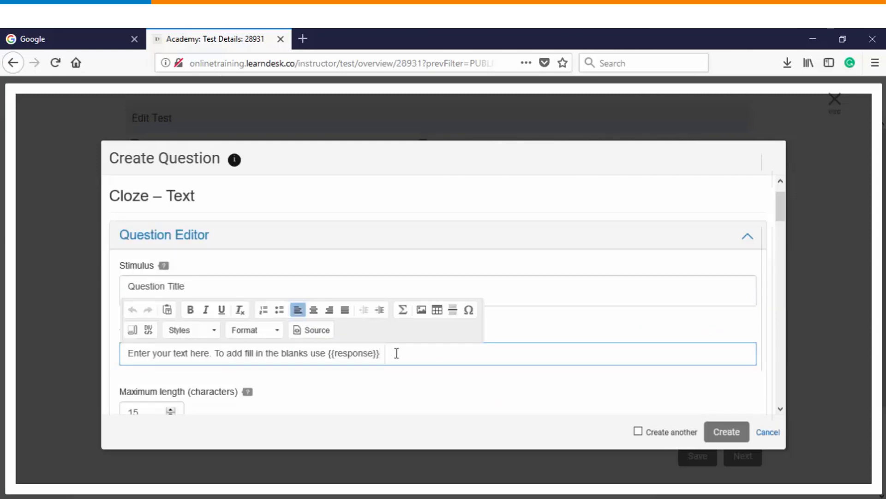
Enter the blank's valid response and create the question.
scroll(290, 289, "down", 3)
scroll(270, 290, "down", 7)
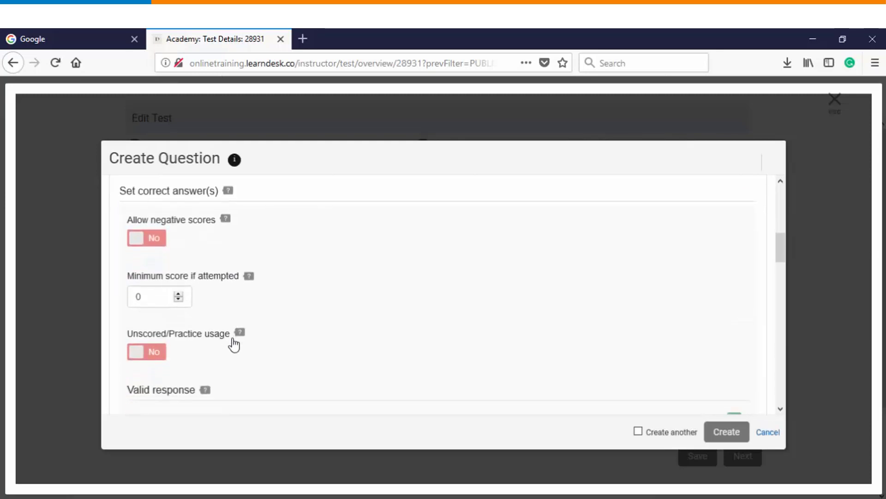
scroll(234, 339, "down", 1)
left_click(240, 349)
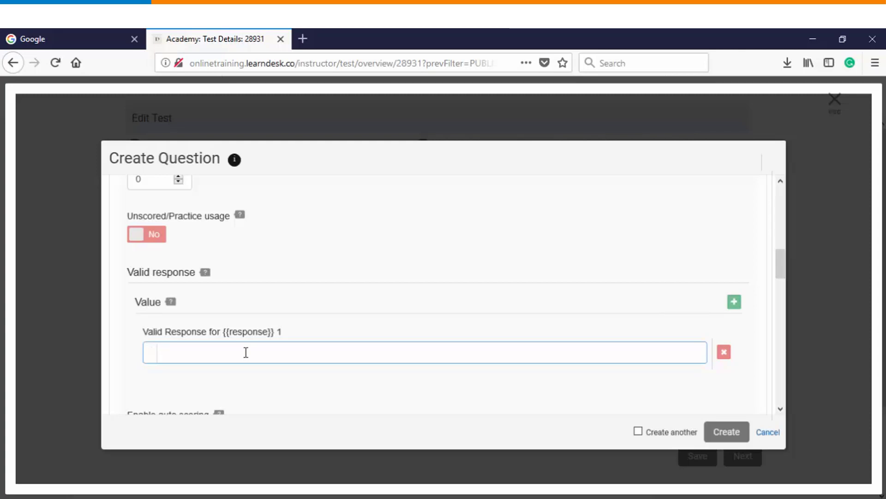
scroll(251, 352, "down", 5)
left_click(726, 434)
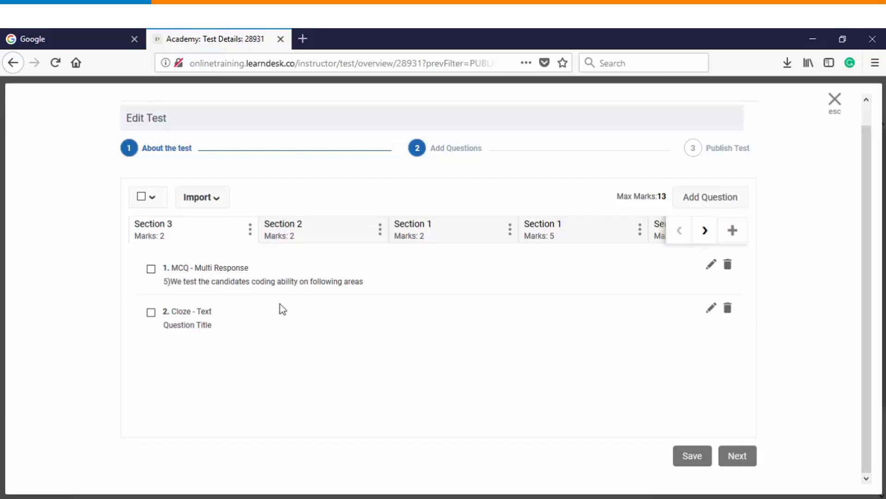
Publish the updated Test on Mathematics and dismiss the success message.
left_click(735, 459)
left_click(741, 452)
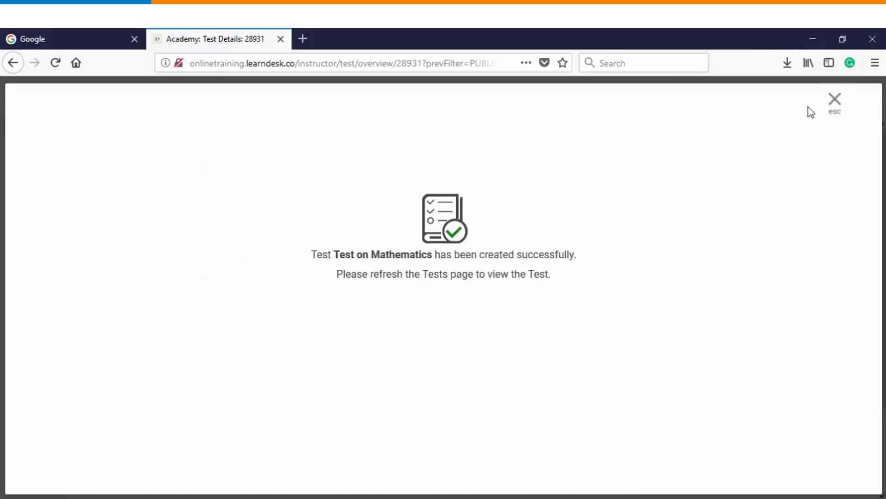
left_click(835, 101)
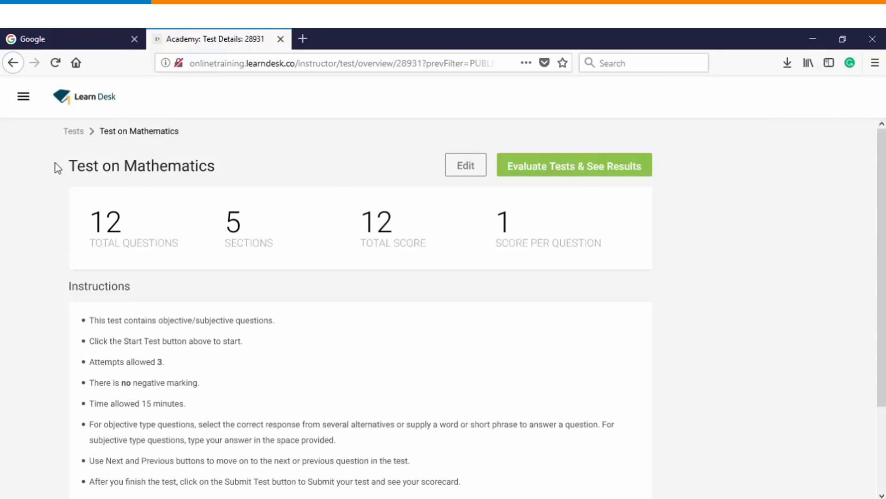
From the tests list, open Quiz 3's results and scroll through each contact's attempts and scores.
left_click(70, 131)
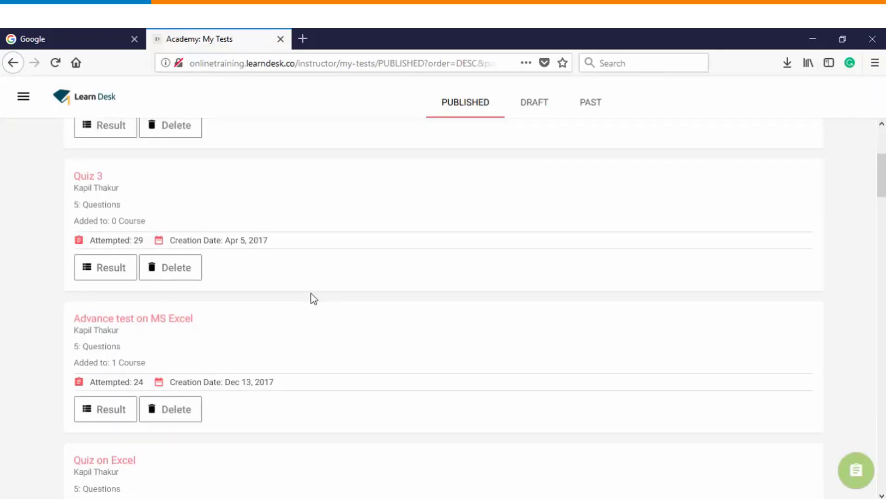
left_click(103, 270)
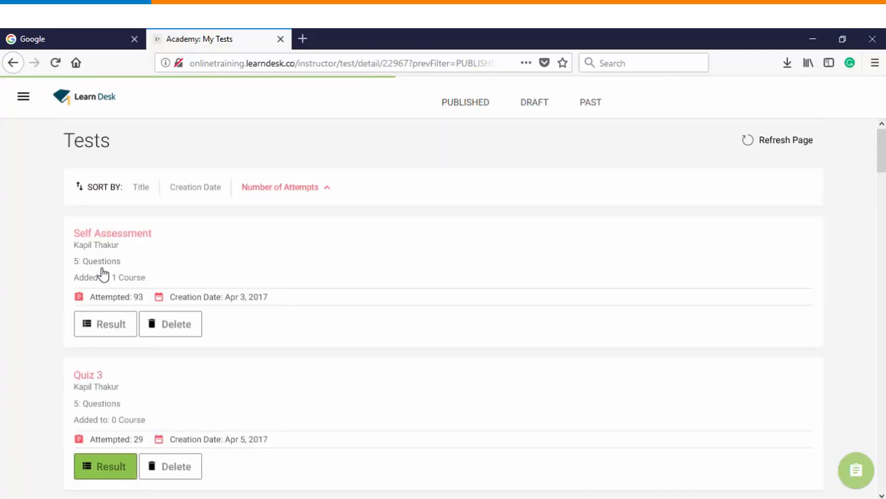
scroll(682, 325, "down", 1)
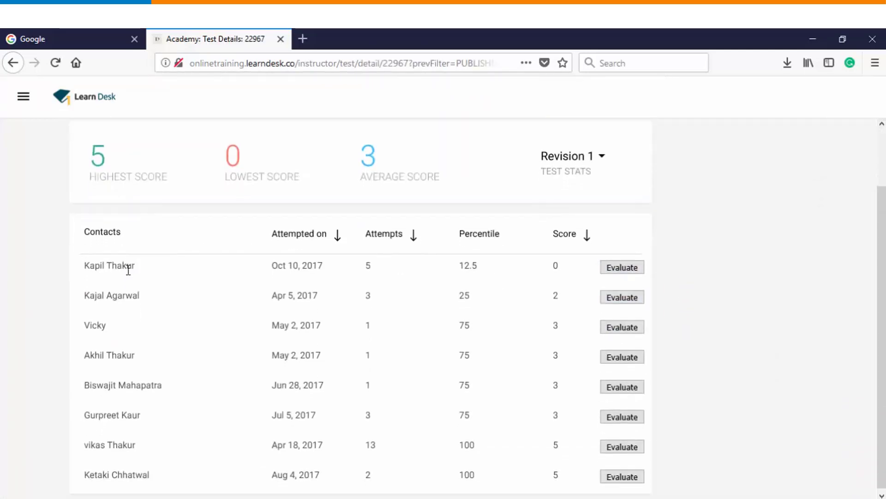
scroll(133, 278, "down", 1)
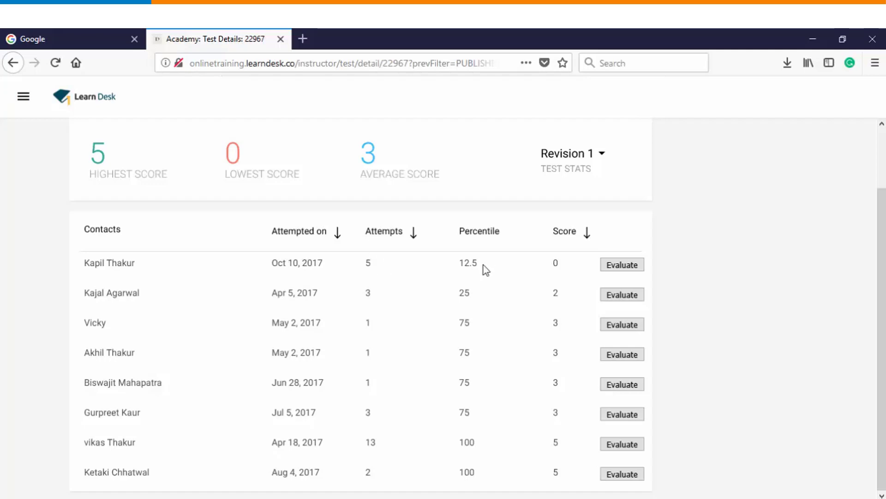
scroll(541, 264, "up", 3)
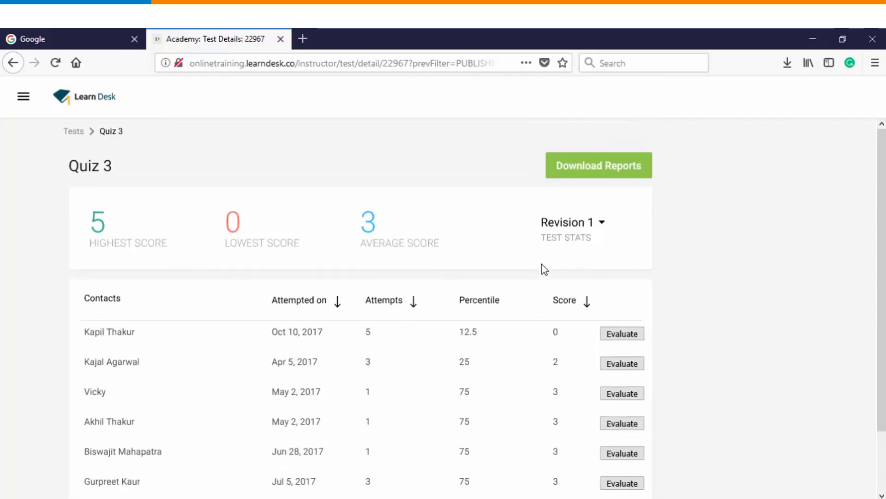
Download the Quiz 3 results report and view its Test Summary in Excel.
left_click(606, 172)
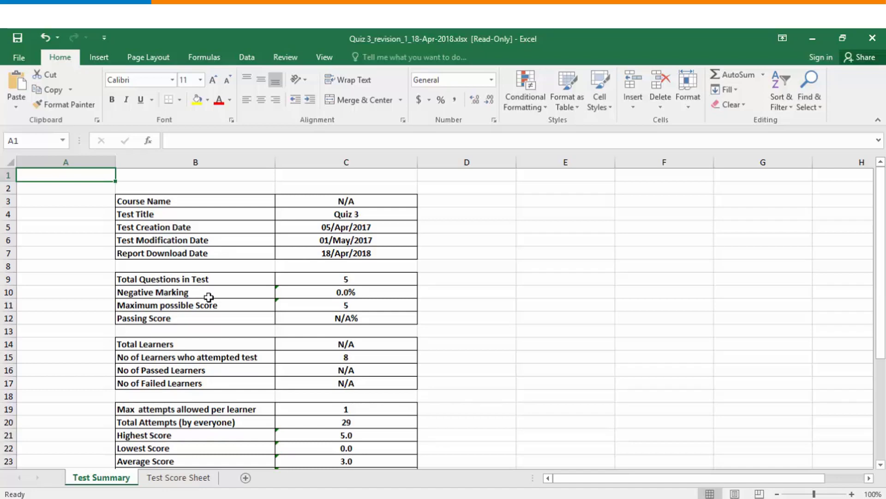
scroll(208, 297, "down", 1)
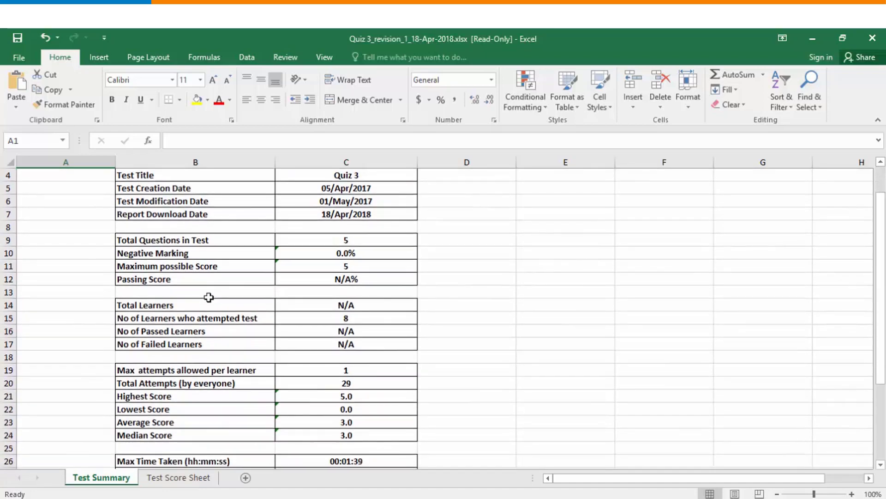
Switch to the Test Score Sheet and review its score, passing status and time columns.
left_click(184, 480)
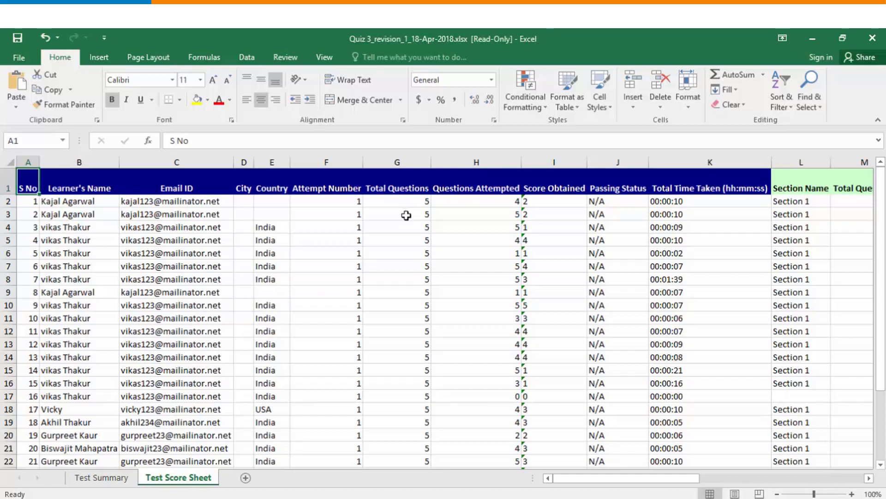
left_click_drag(600, 478, 665, 479)
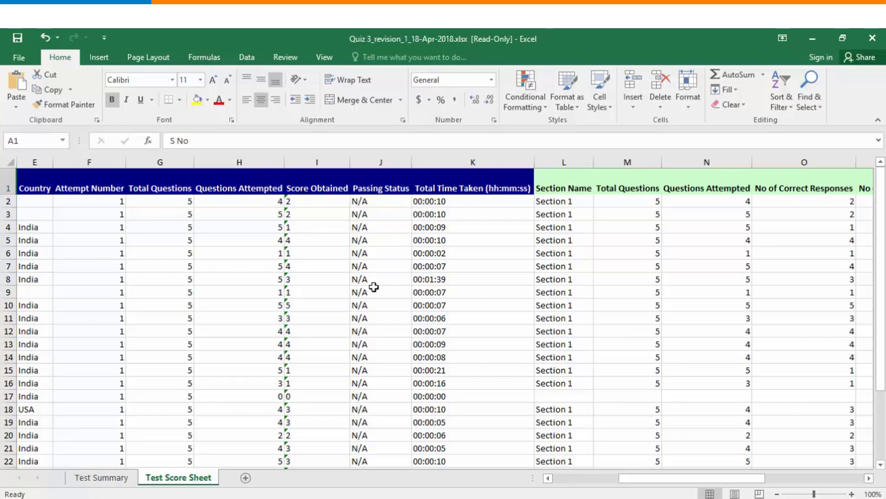
scroll(371, 285, "down", 5)
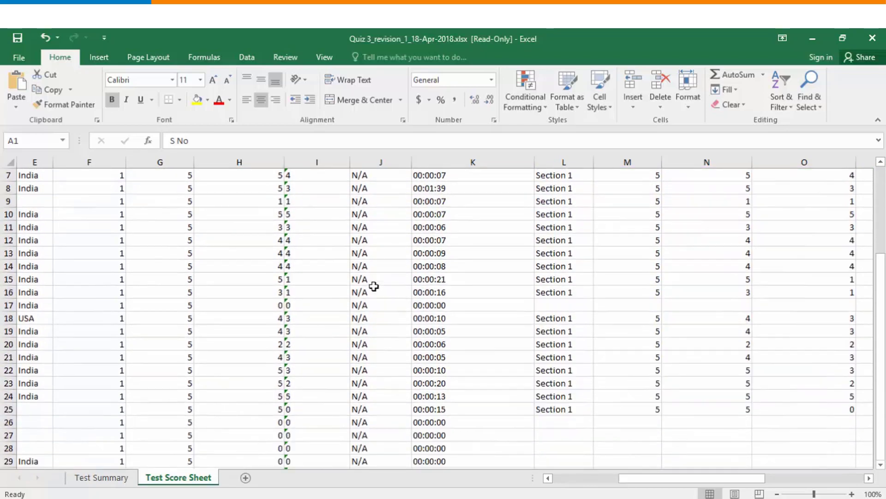
scroll(371, 285, "up", 5)
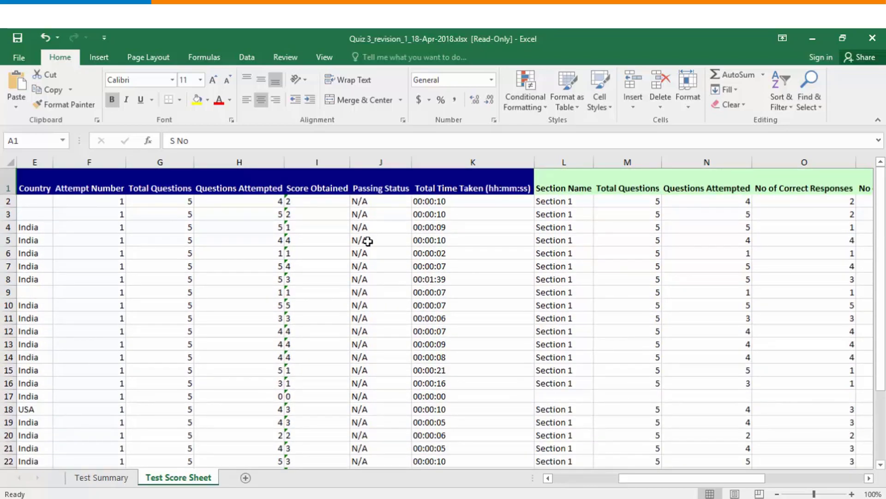
left_click_drag(653, 480, 718, 480)
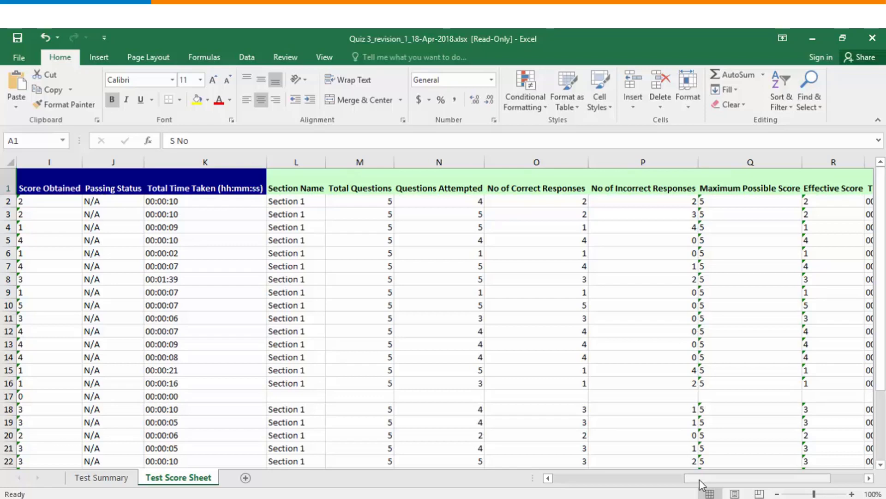
left_click_drag(699, 479, 533, 224)
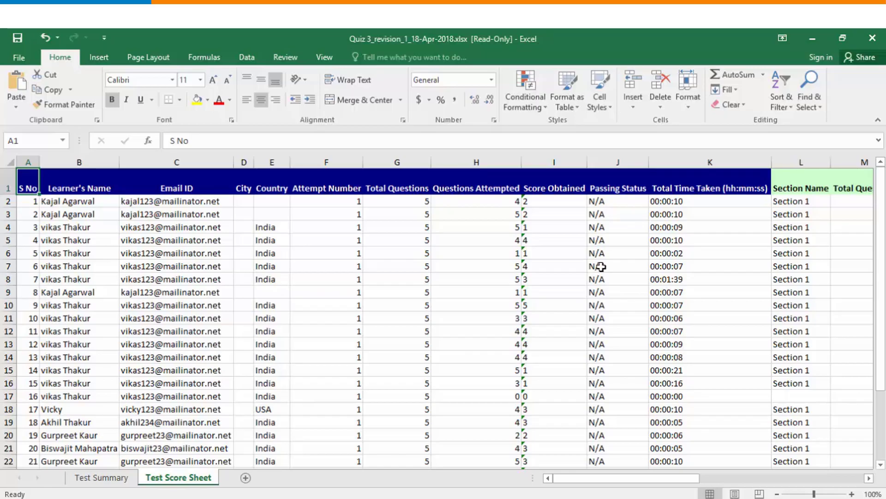
Return to the Quiz 3 results in the browser and list the available test revisions.
key("alt+Tab")
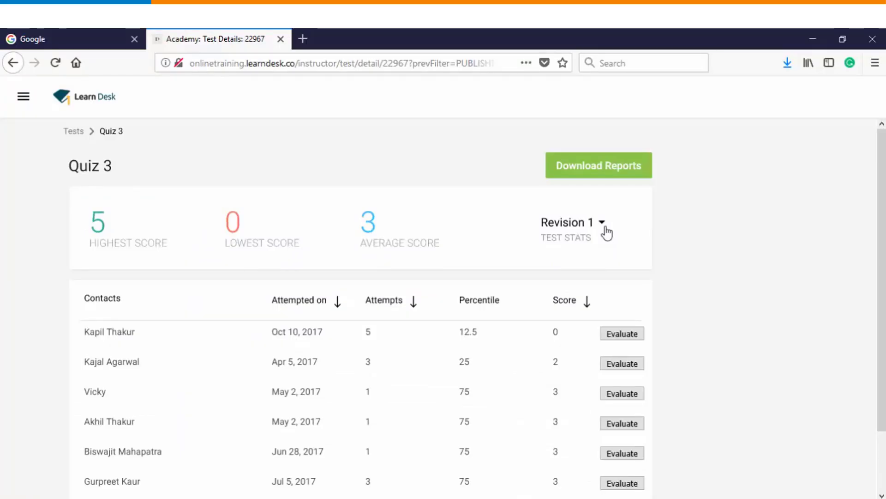
left_click(603, 223)
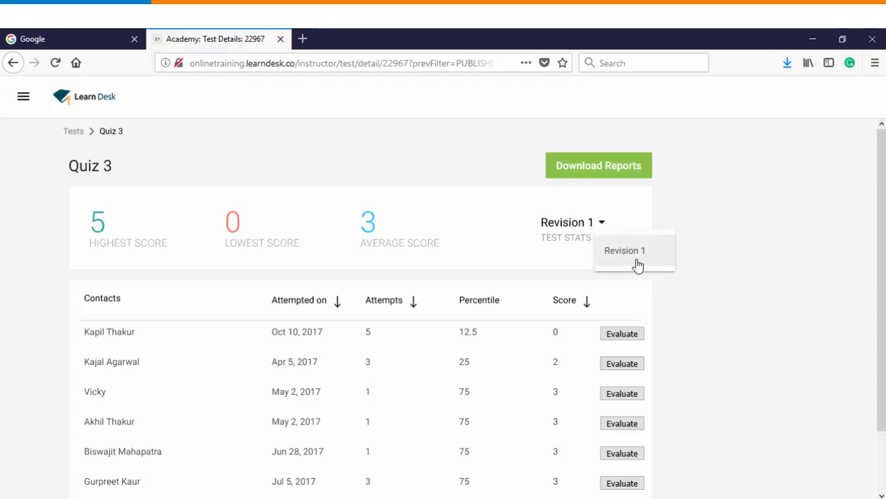